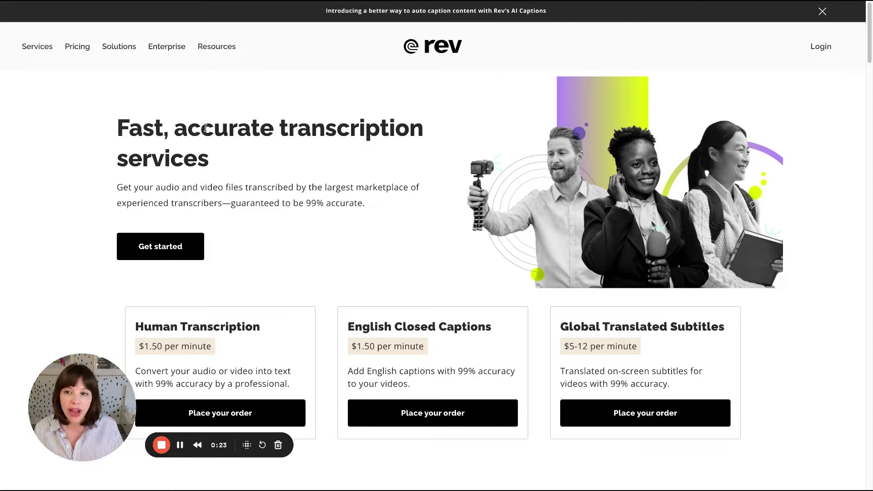
# Open Rev's AI Transcription service page and start getting AI transcripts with the first 45 minutes free.
pyautogui.click(37, 51)
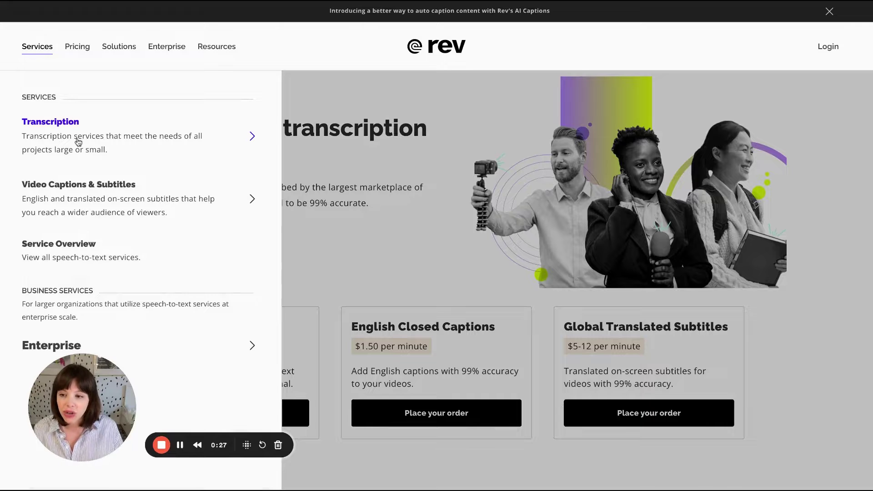
pyautogui.click(78, 142)
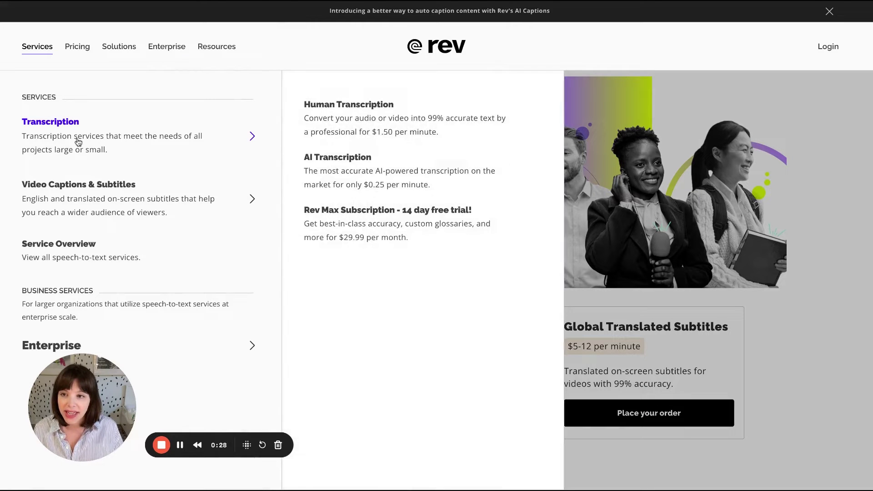
pyautogui.click(358, 176)
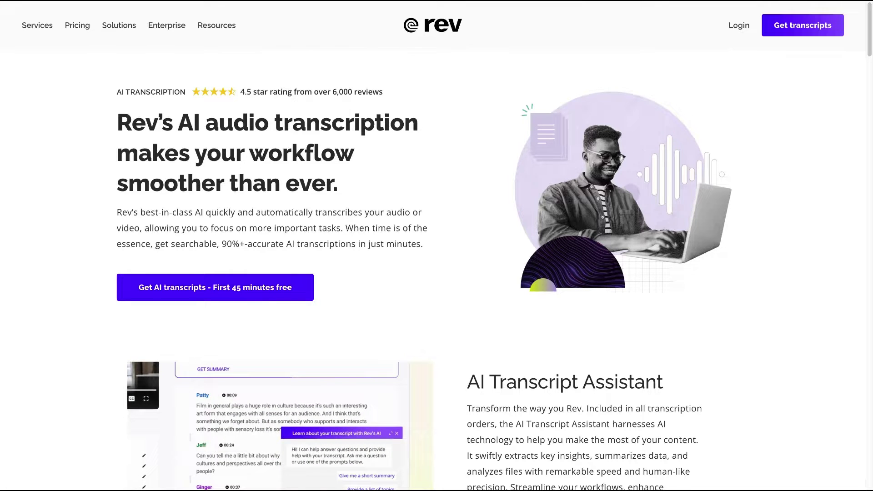
pyautogui.click(215, 287)
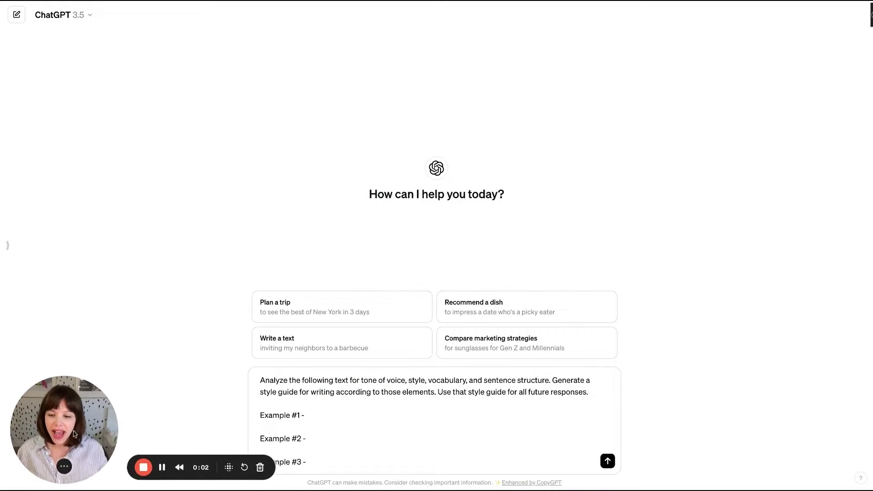
# In ChatGPT, replace the word "style" after "tone of voice" with "tone" in the prompt's analysis instructions.
pyautogui.moveTo(75, 434); pyautogui.dragTo(102, 214)
pyautogui.click(323, 392)
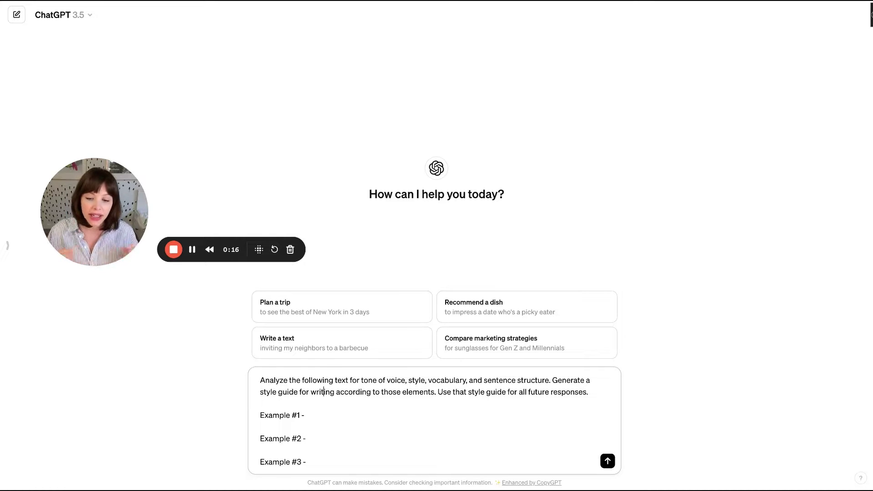
pyautogui.doubleClick(415, 385)
pyautogui.write('tone')
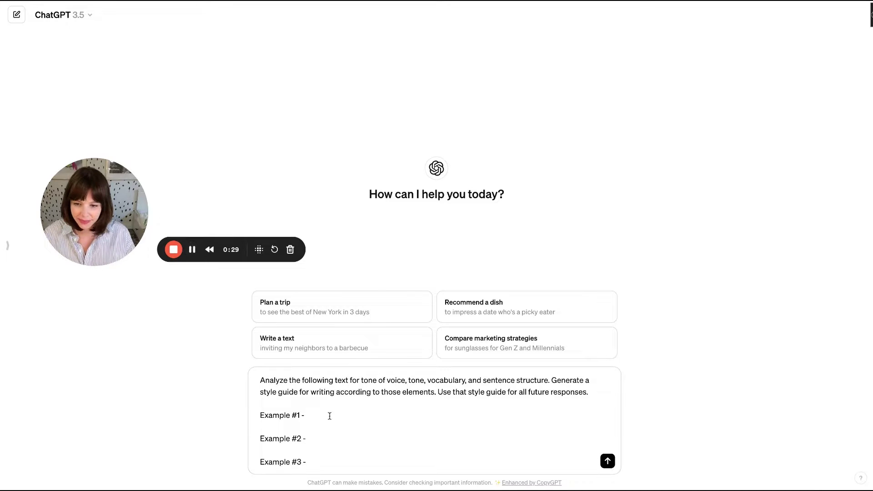
# Paste a writing sample after each of Example #1, Example #2 and Example #3, ending the second sample with "!".
pyautogui.press('super+v')
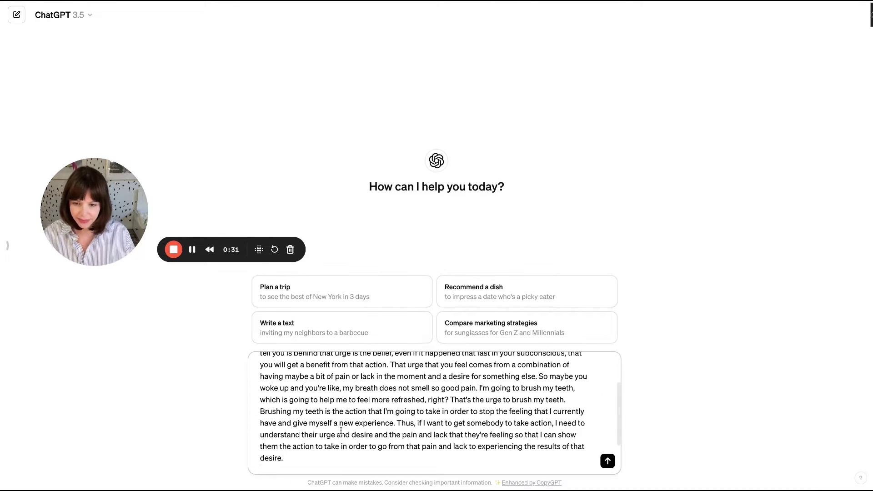
pyautogui.scroll(-2, 341, 433)
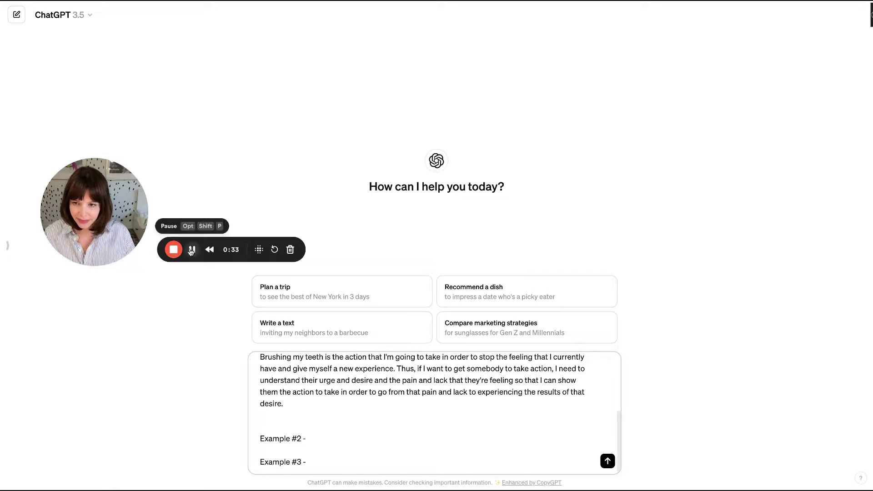
pyautogui.click(317, 440)
pyautogui.press('super+v')
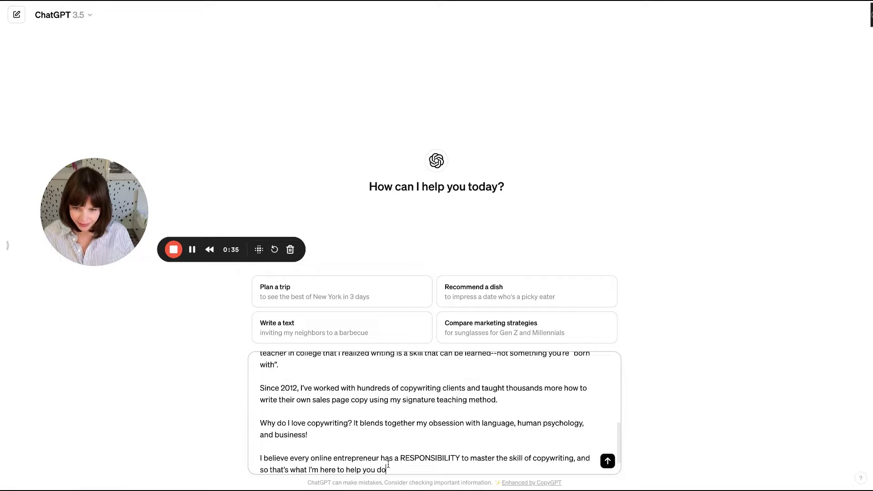
pyautogui.write('!')
pyautogui.scroll(-1, 378, 463)
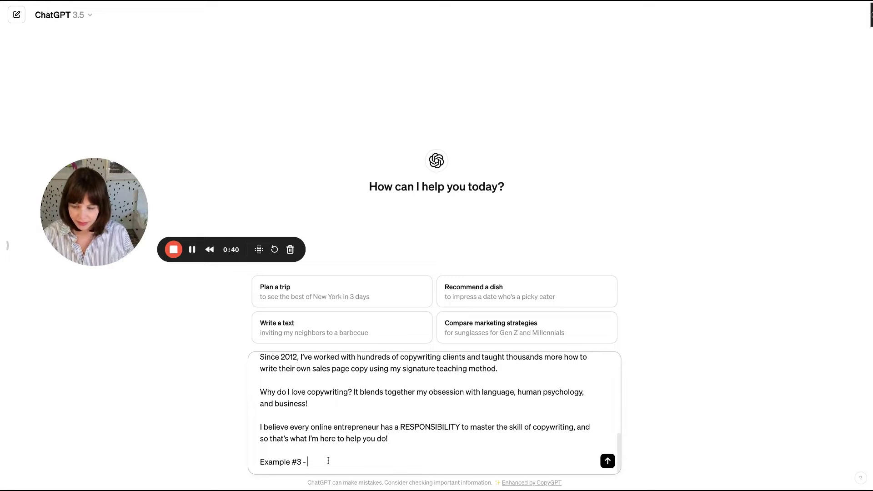
pyautogui.press('super+v')
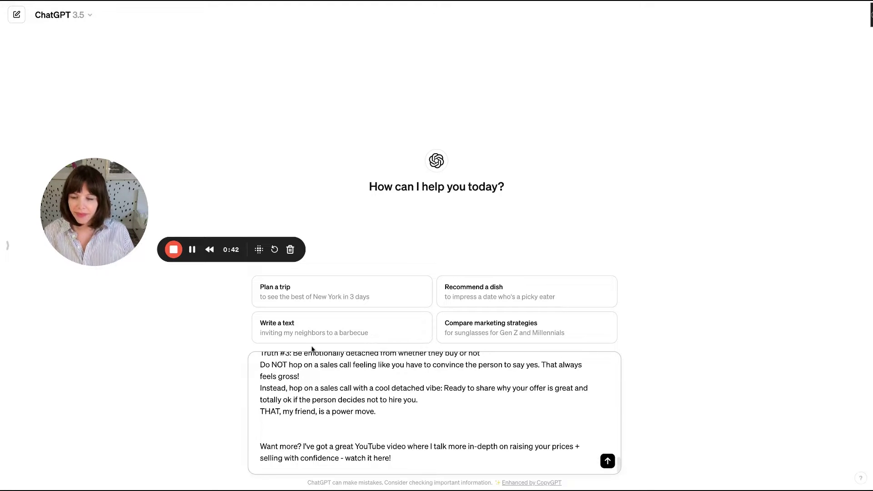
# Review the whole prompt, from the analysis instructions through the three writing examples, and send it.
pyautogui.scroll(10, 397, 393)
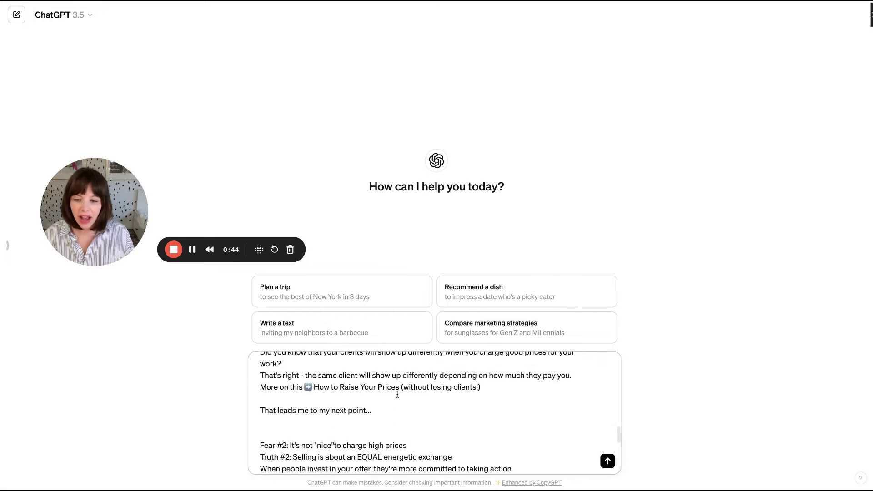
pyautogui.scroll(10, 397, 394)
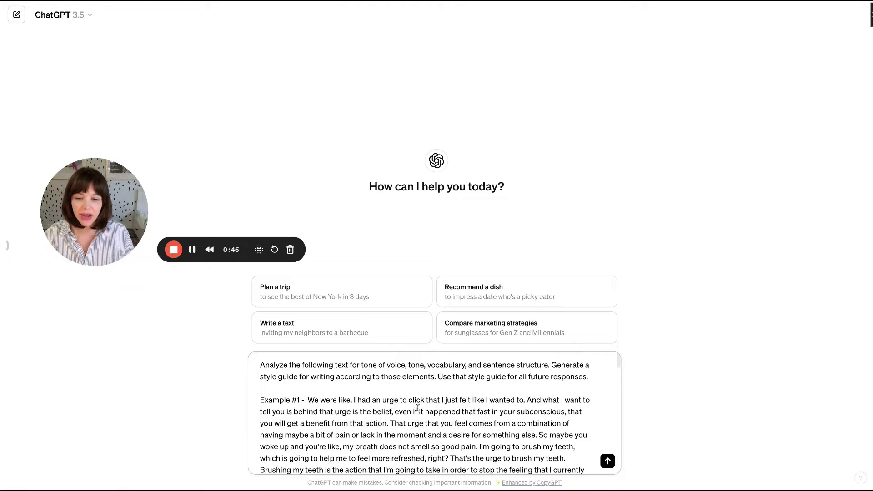
pyautogui.scroll(-2, 481, 440)
pyautogui.moveTo(390, 369); pyautogui.dragTo(443, 427)
pyautogui.scroll(-5, 334, 390)
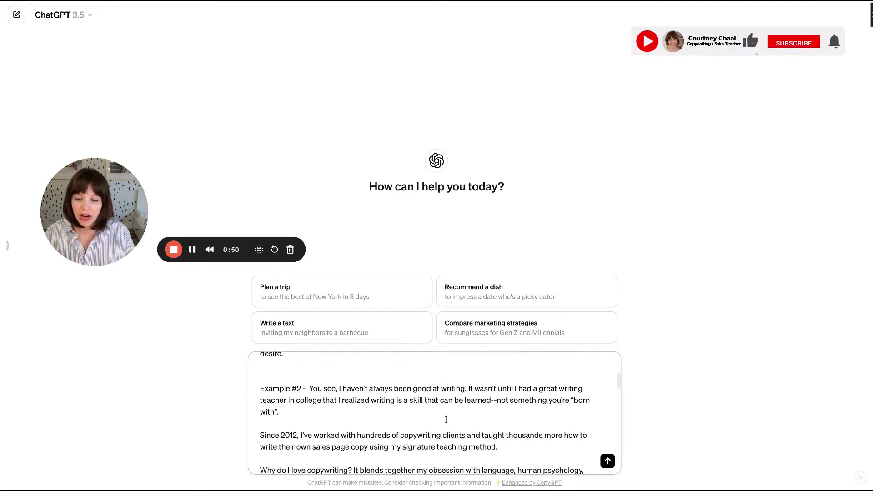
pyautogui.scroll(-5, 334, 389)
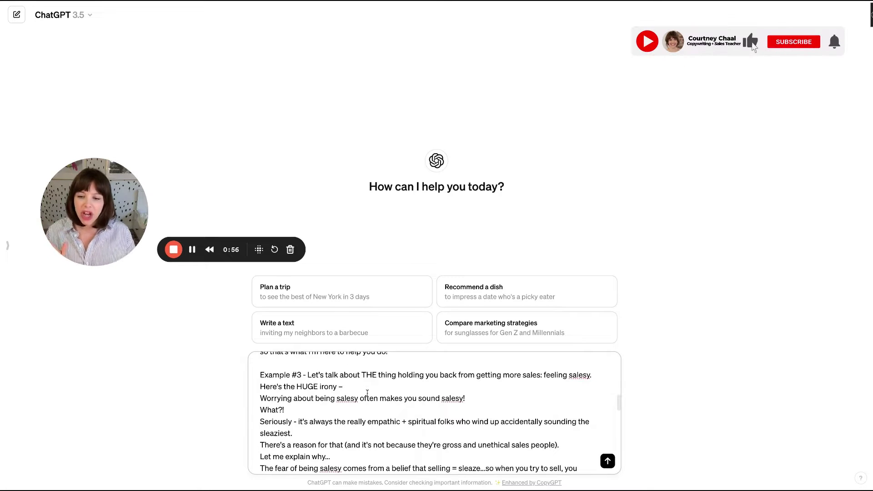
pyautogui.scroll(-2, 365, 392)
pyautogui.scroll(-5, 365, 392)
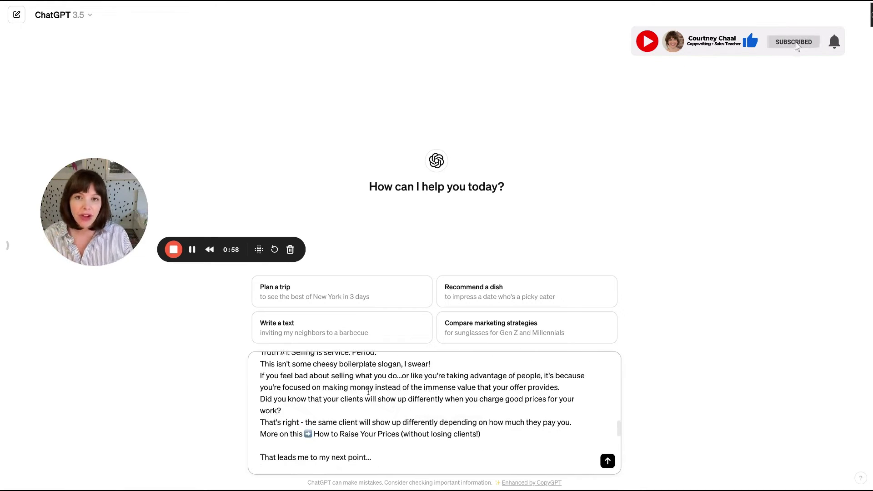
pyautogui.scroll(-3, 368, 390)
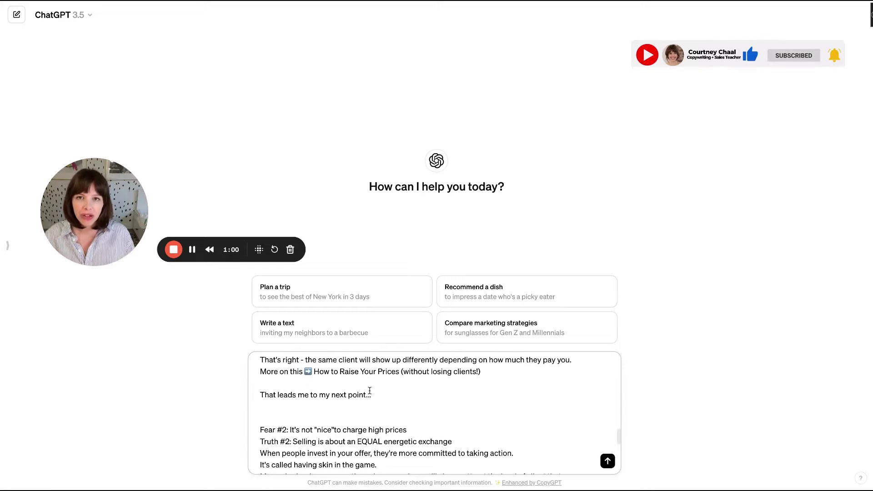
pyautogui.scroll(-2, 389, 379)
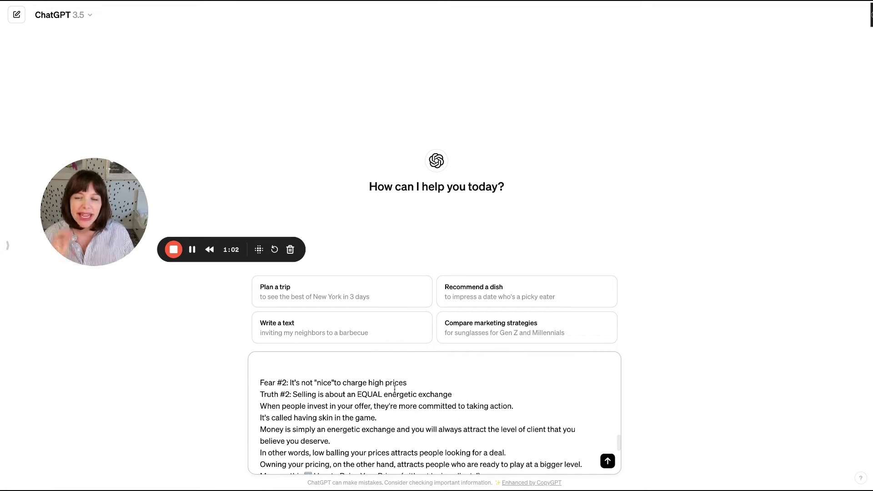
pyautogui.scroll(-8, 387, 391)
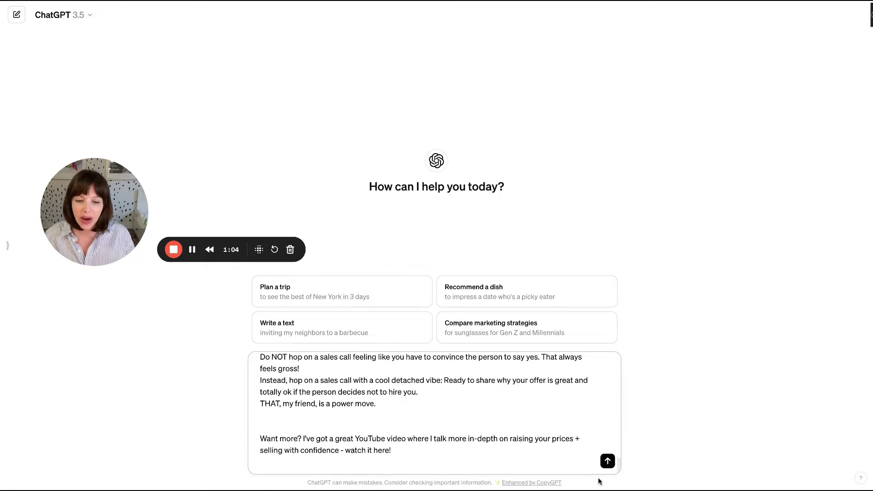
pyautogui.click(609, 464)
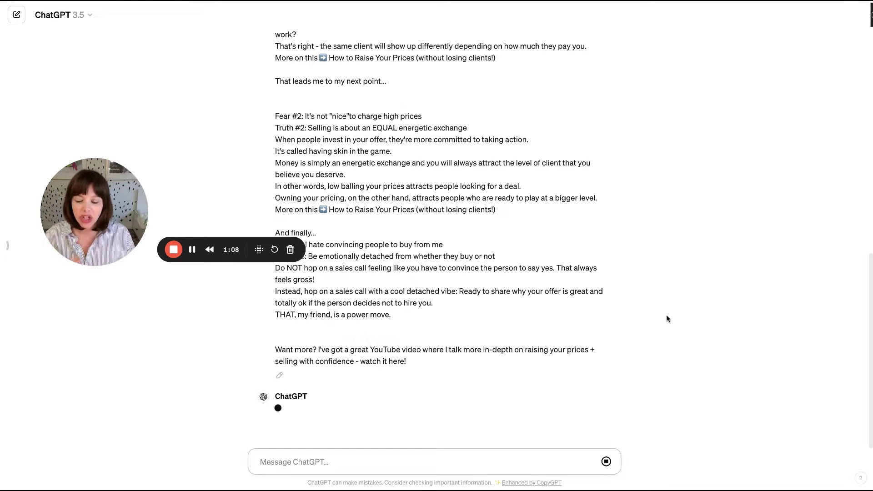
# Read through the generated style guide, covering tone of voice, tone, vocabulary and sentence structure.
pyautogui.scroll(-8, 704, 302)
pyautogui.scroll(-13, 702, 303)
pyautogui.scroll(4, 699, 298)
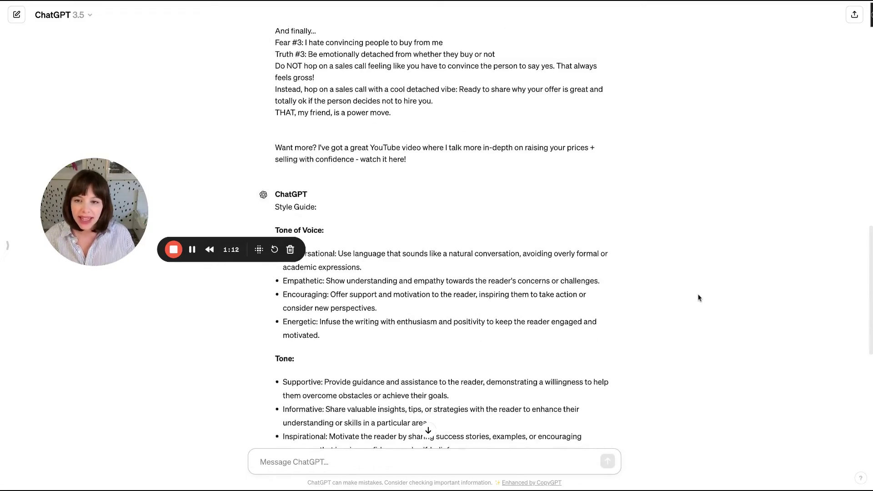
pyautogui.scroll(-2, 699, 298)
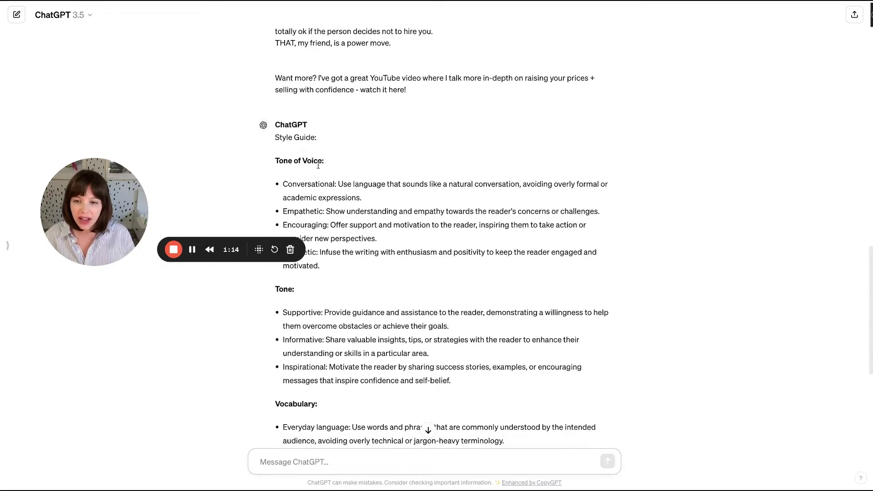
pyautogui.scroll(-2, 318, 165)
pyautogui.moveTo(292, 94); pyautogui.dragTo(309, 121)
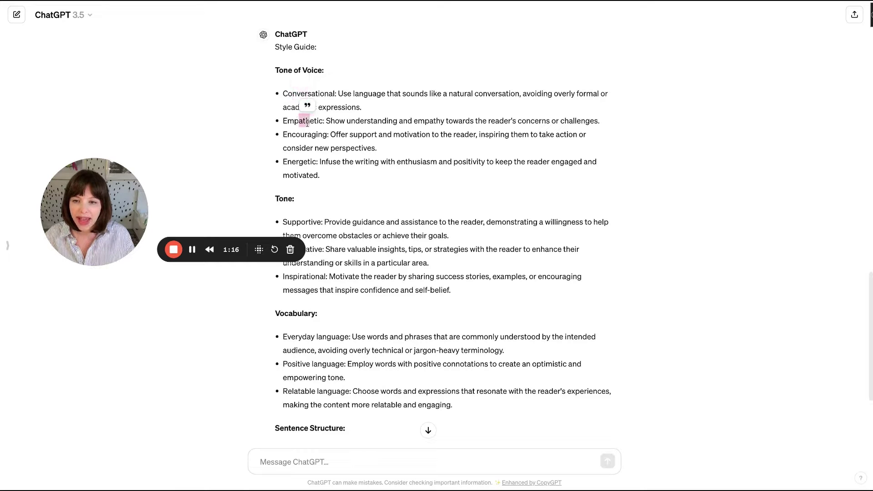
pyautogui.click(326, 175)
pyautogui.scroll(-3, 353, 190)
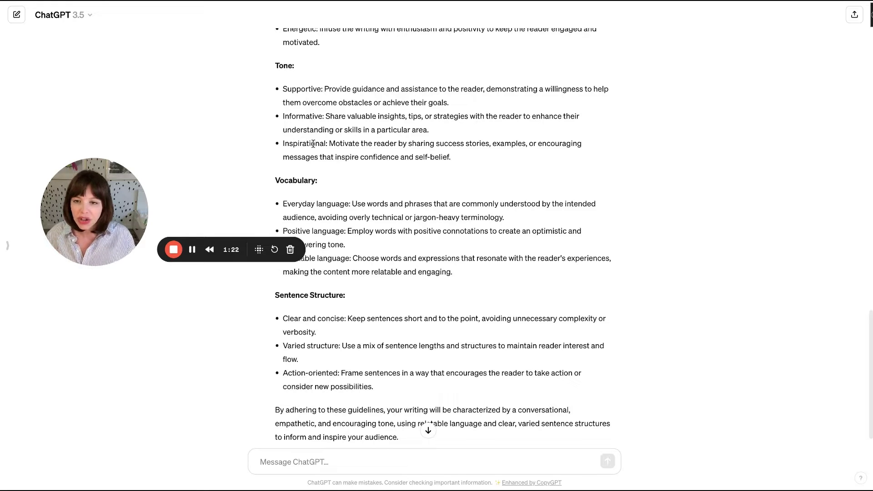
pyautogui.scroll(-1, 337, 156)
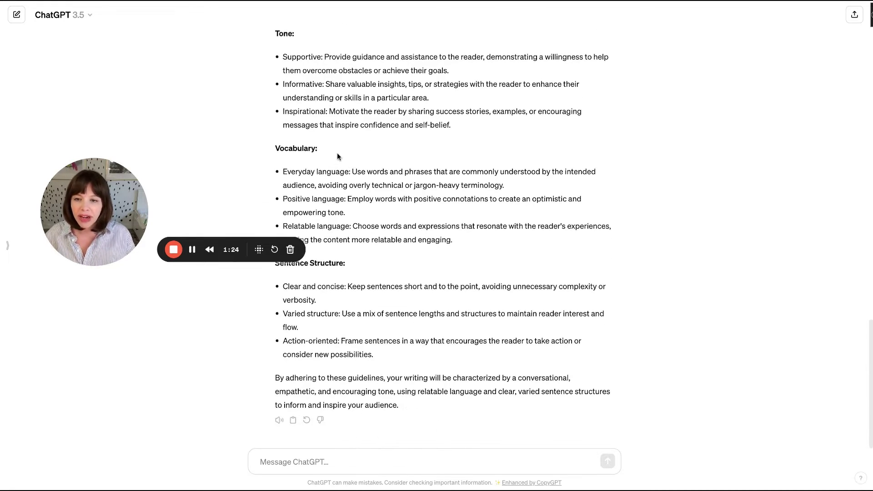
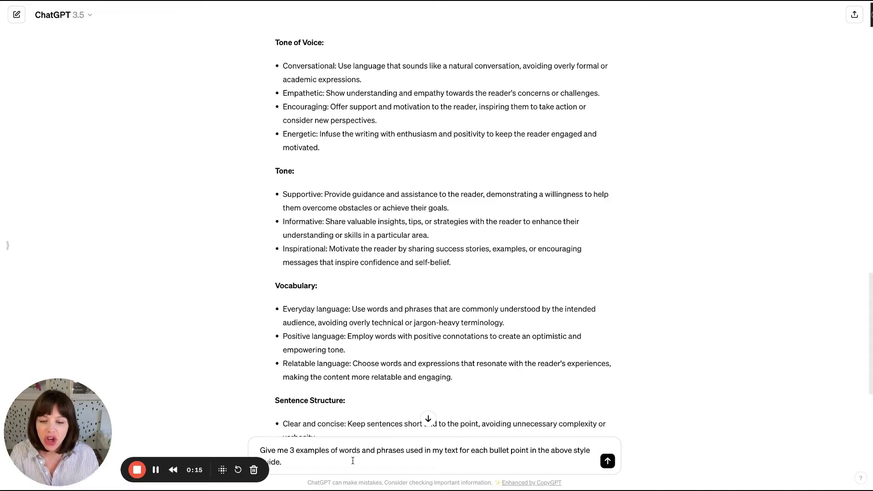
# Request "3 examples of words and phrases used in my text for each bullet point in the above style guide" and review the response.
pyautogui.scroll(-1, 372, 408)
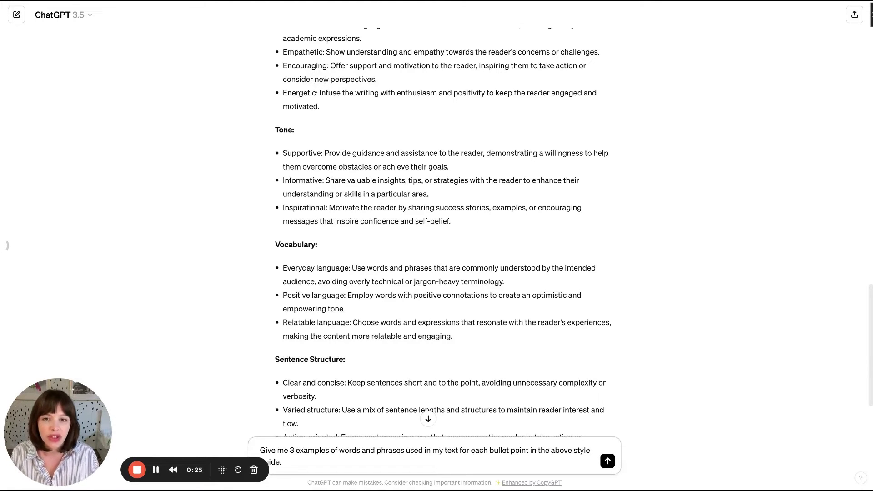
pyautogui.press('Return')
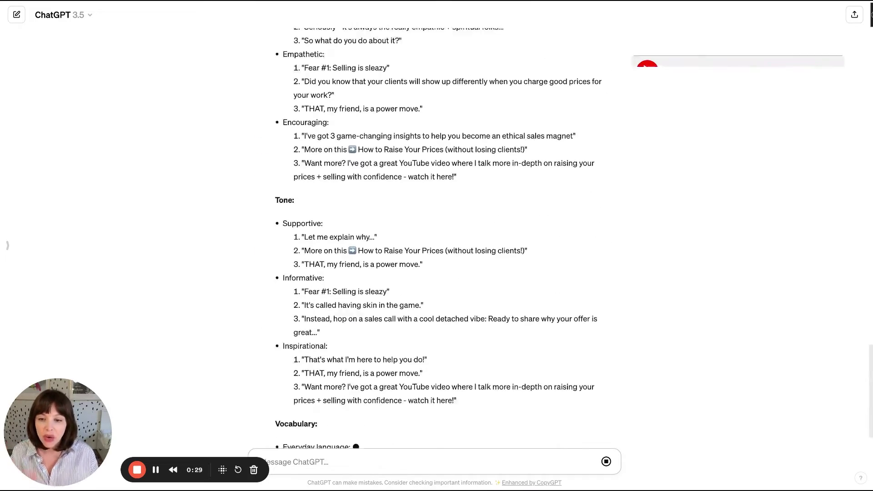
pyautogui.scroll(6, 614, 209)
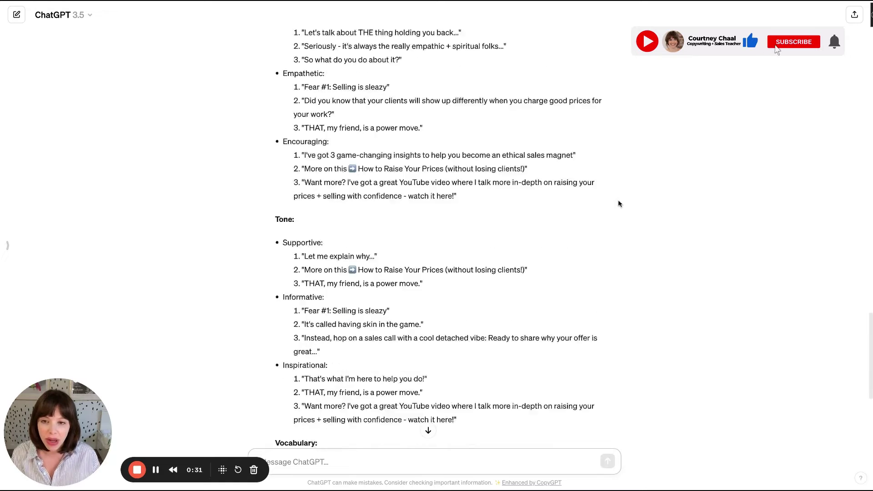
pyautogui.scroll(3, 619, 204)
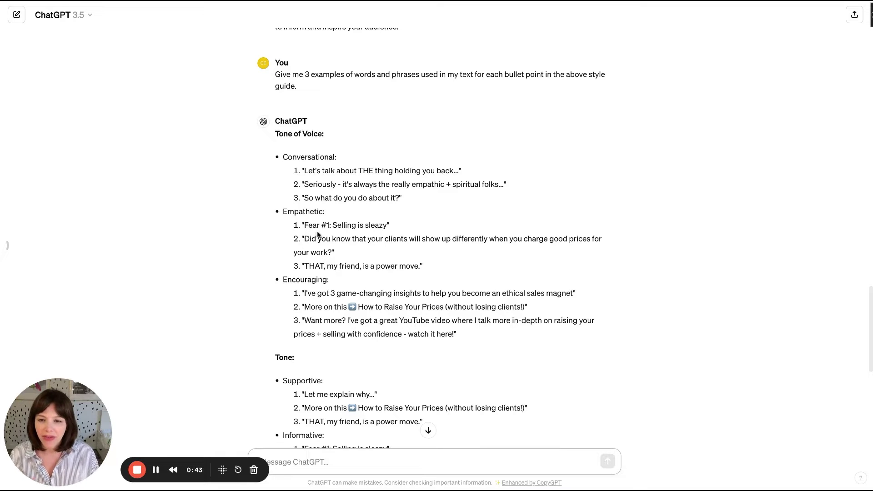
pyautogui.scroll(-3, 369, 235)
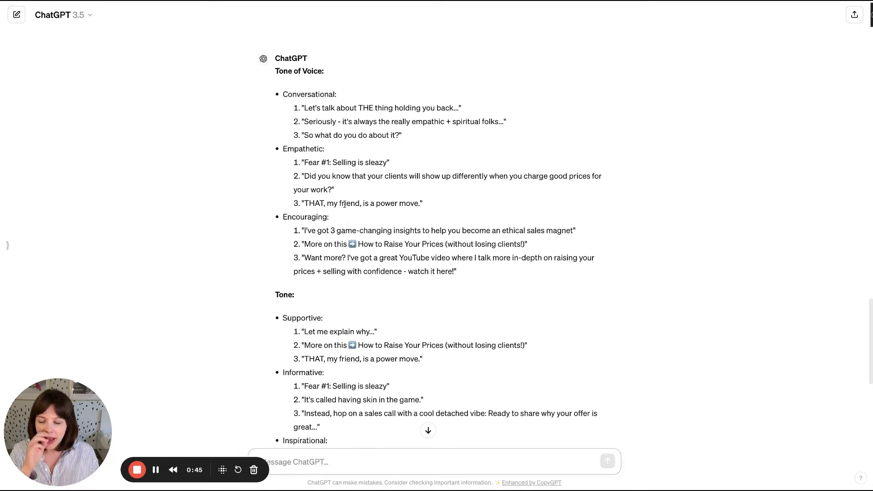
pyautogui.scroll(-5, 385, 241)
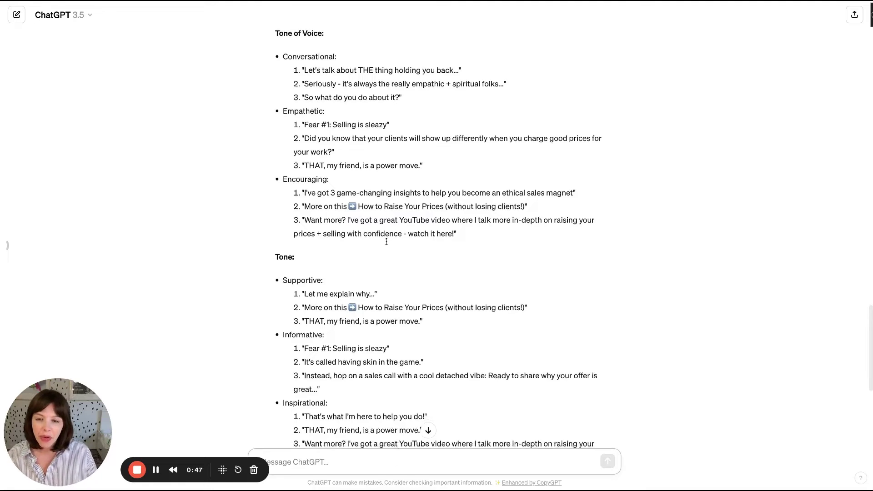
pyautogui.scroll(-2, 385, 241)
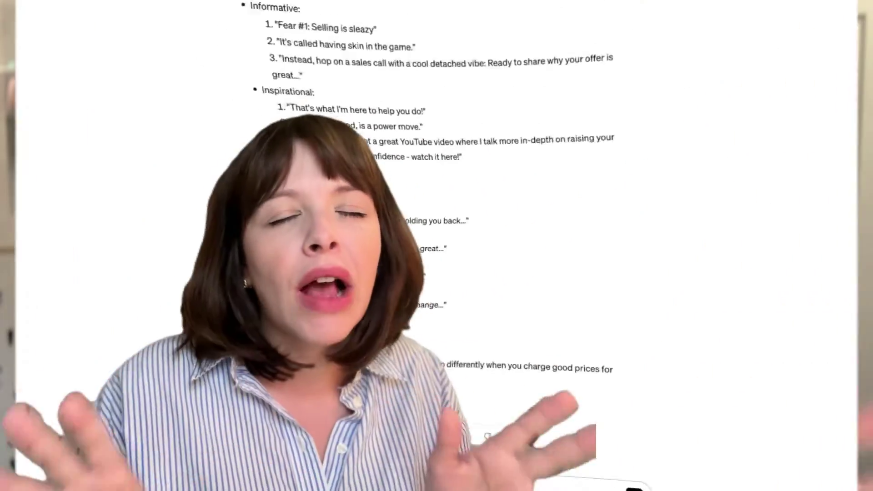
# Write the request "Update my style guide to make sure you do not use any of the following words, phrases, or emojis:".
pyautogui.write('style guide to')
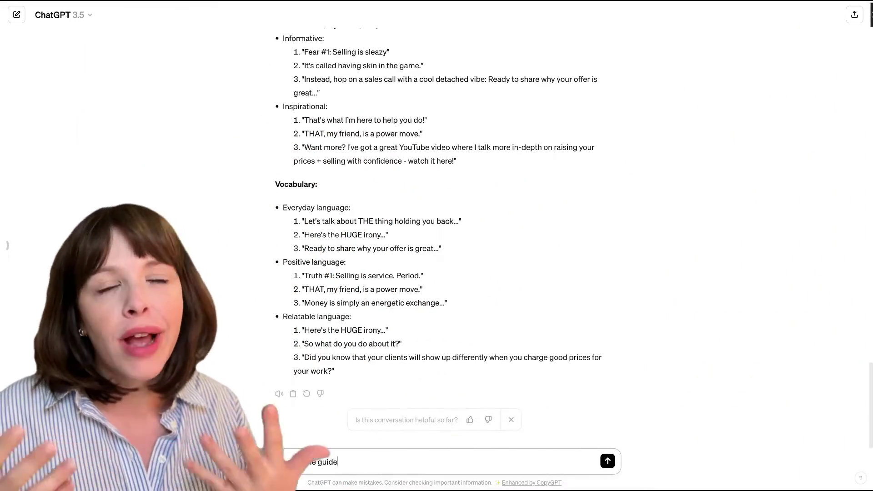
pyautogui.write(' make sure you ')
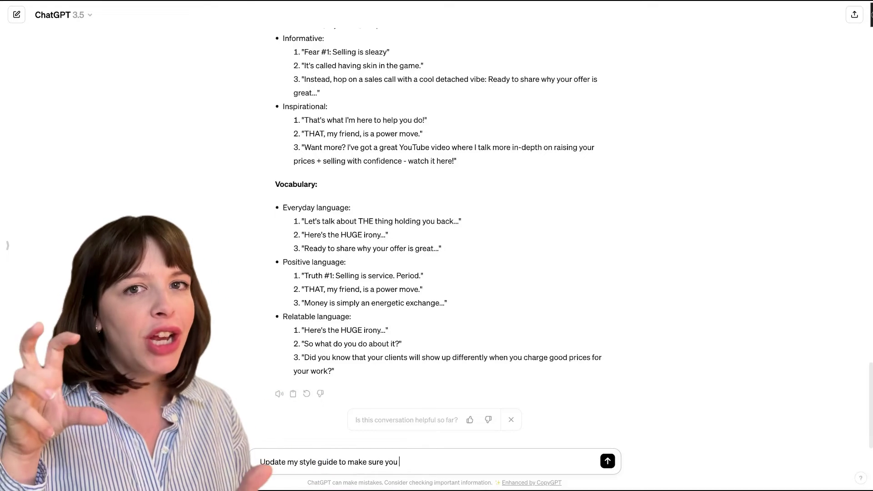
pyautogui.write('do not use any o')
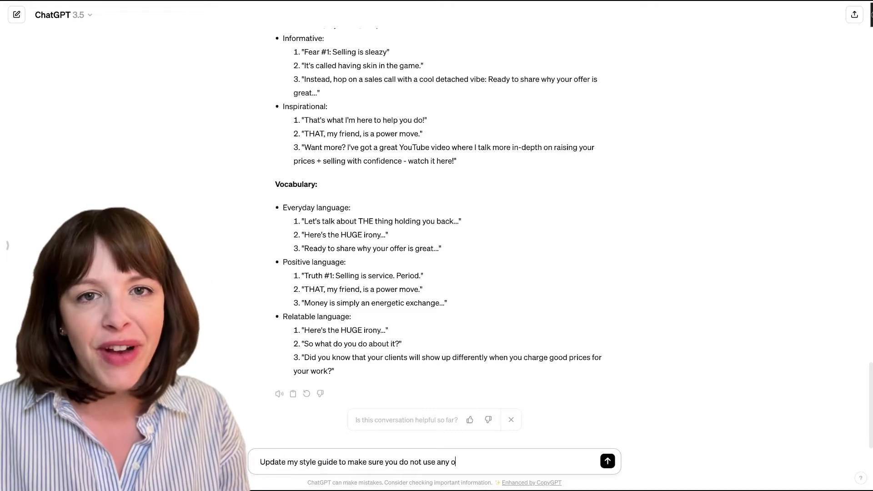
pyautogui.write('f the following words, phrases o')
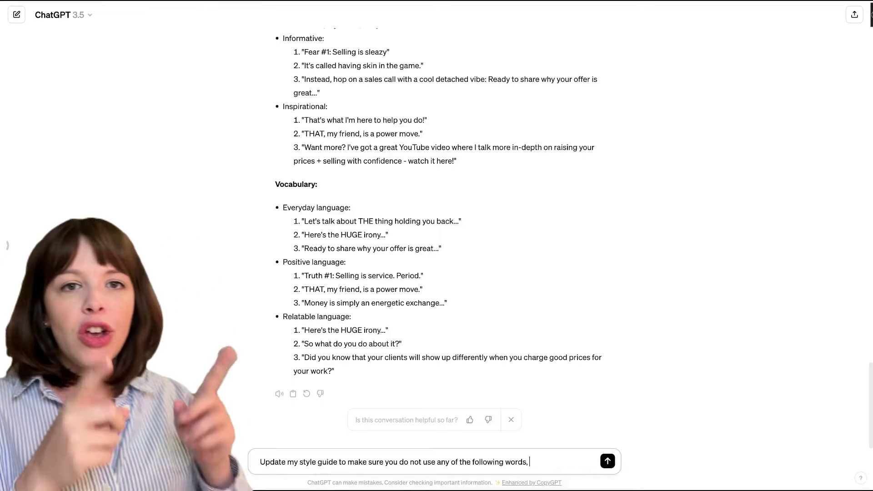
pyautogui.press('BackSpace')
pyautogui.press('BackSpace')
pyautogui.write(', or emojis:')
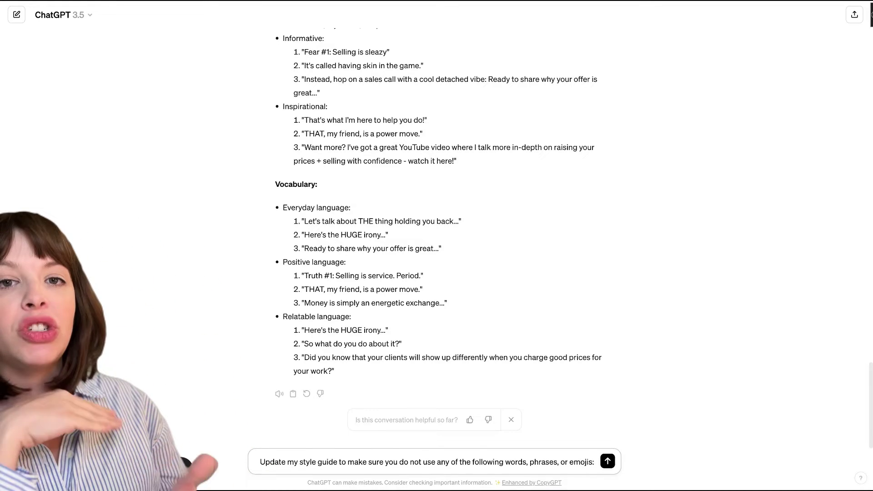
# Send the request with the pasted banned list, from "Unleash, Skyrocket, secret sauce" to "cheers, epic, adventure", and review the updated style guide.
pyautogui.hotkey('ctrl', 'v')
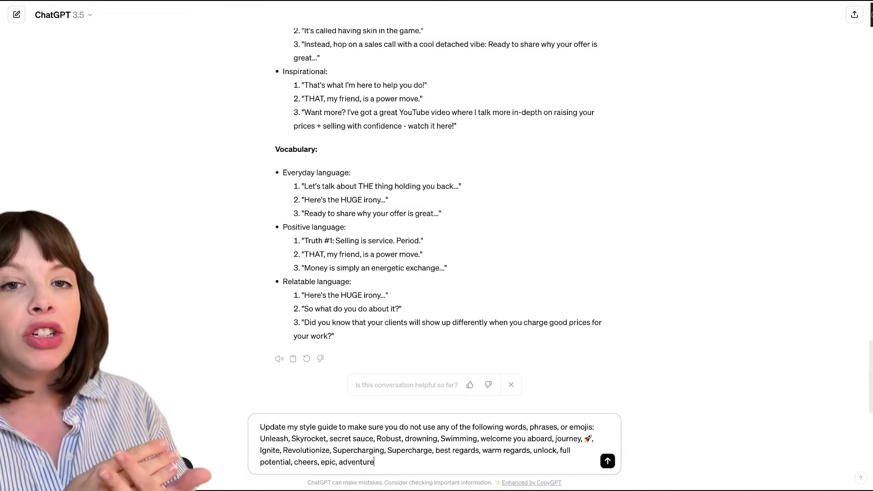
pyautogui.press('Return')
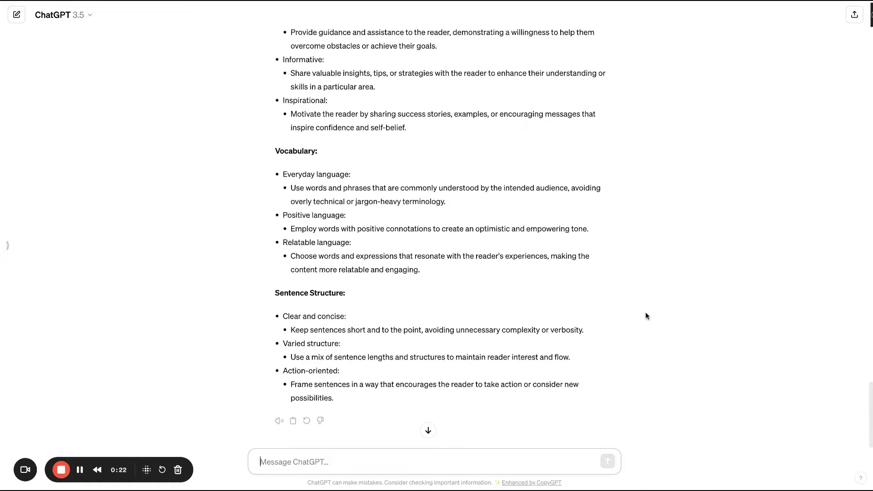
pyautogui.scroll(5, 645, 314)
pyautogui.scroll(4, 645, 312)
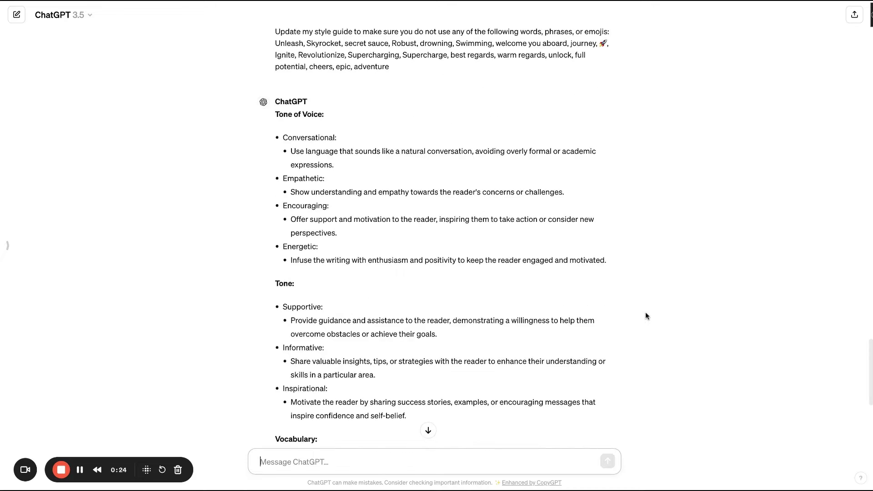
pyautogui.scroll(1, 645, 312)
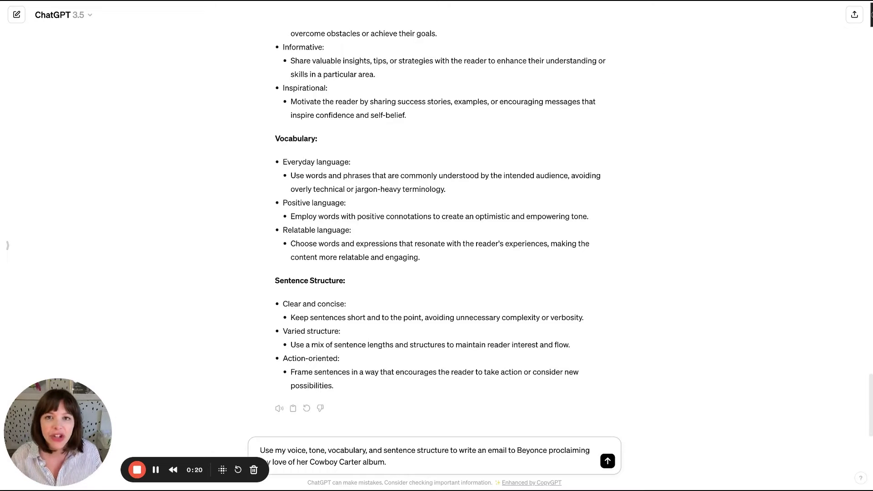
# Request an email to Beyonce proclaiming love of her Cowboy Carter album, using "my voice, tone, vocabulary, and sentence structure".
pyautogui.press('Return')
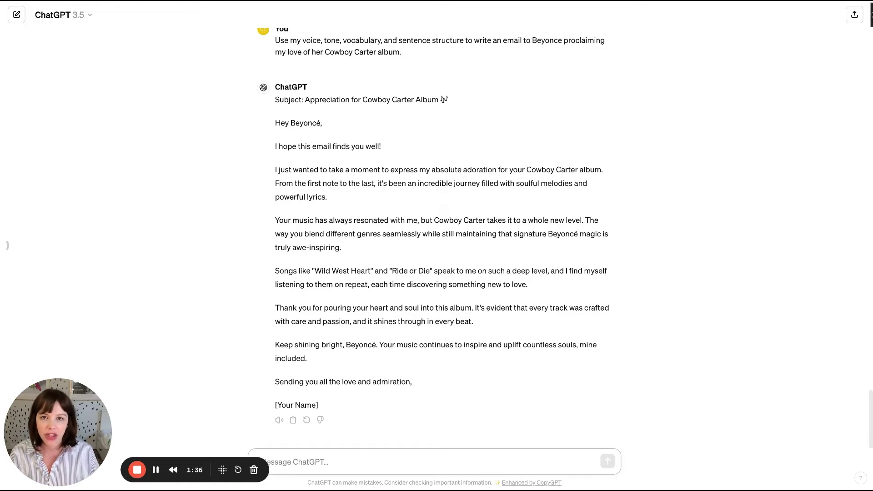
# Request "10 alternate subject lines for the above email that are more clever, cheeky, and specific" and briefly highlight those three qualities in the sent prompt.
pyautogui.write('Give me 10 alternate subject lines for the above email that are more clever, cheeky, and specific.')
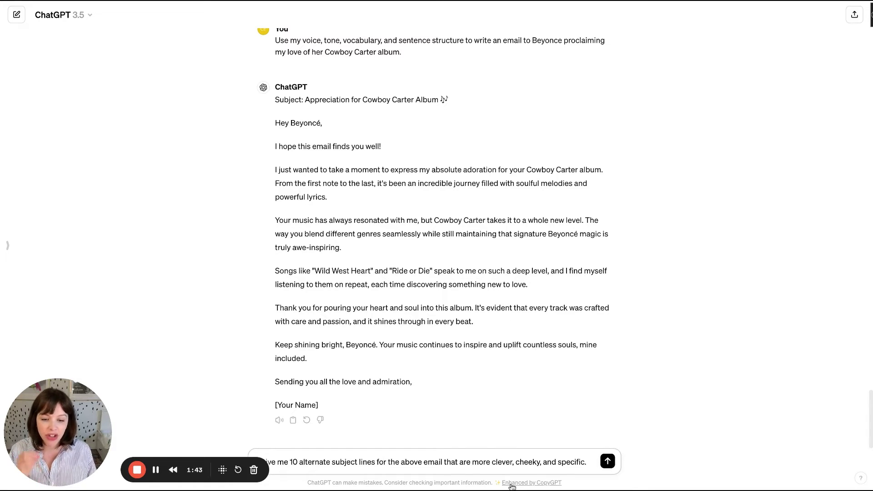
pyautogui.press('Return')
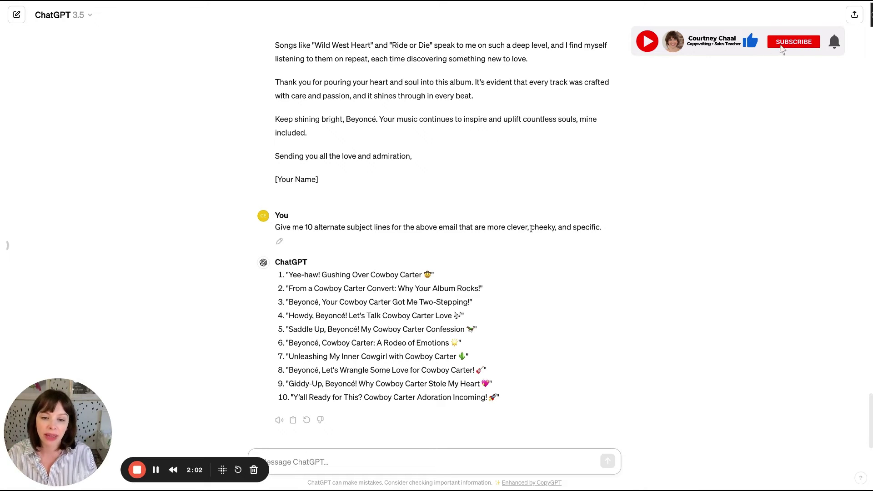
pyautogui.moveTo(507, 227); pyautogui.dragTo(598, 226)
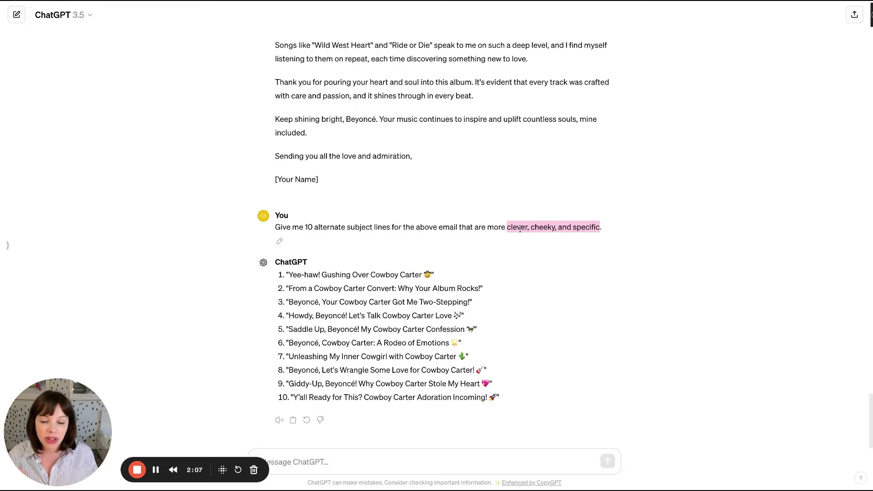
pyautogui.click(535, 228)
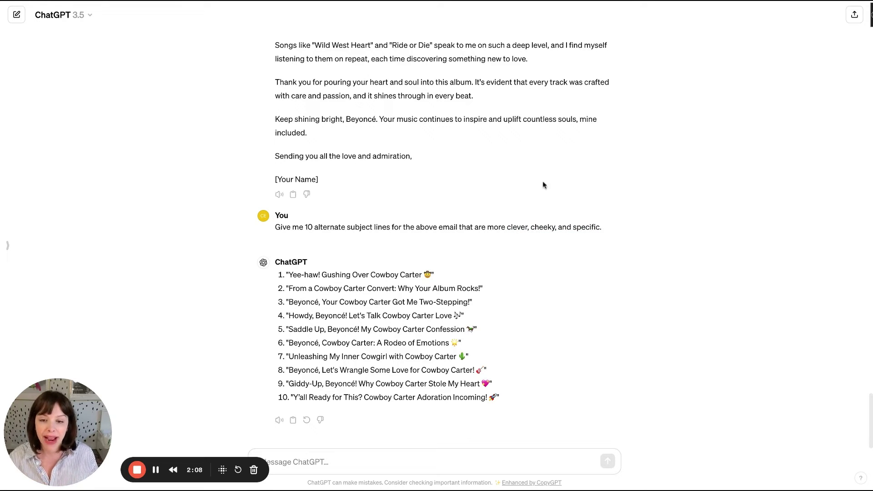